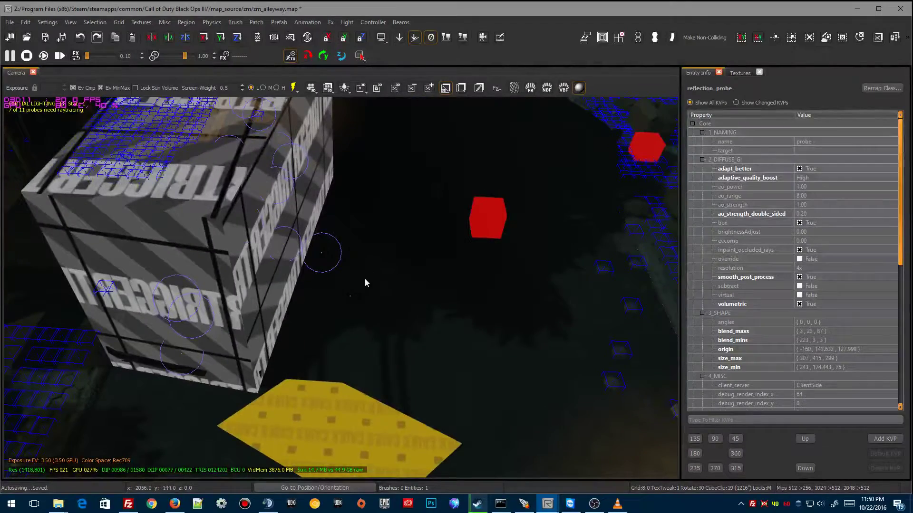
# Select the neighbouring reflection probe together with the current one, examine where their volumes meet above the street, and clear the selection.
pyautogui.keyDown('shift'); pyautogui.click(349, 297); pyautogui.keyUp('shift')
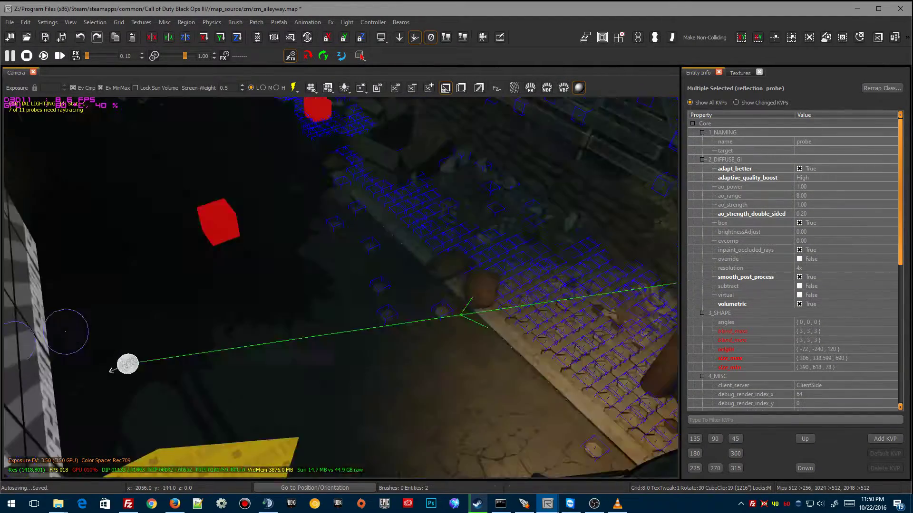
pyautogui.moveTo(350, 298); pyautogui.dragTo(333, 261, button='right')
pyautogui.moveTo(357, 338); pyautogui.dragTo(347, 371, button='right')
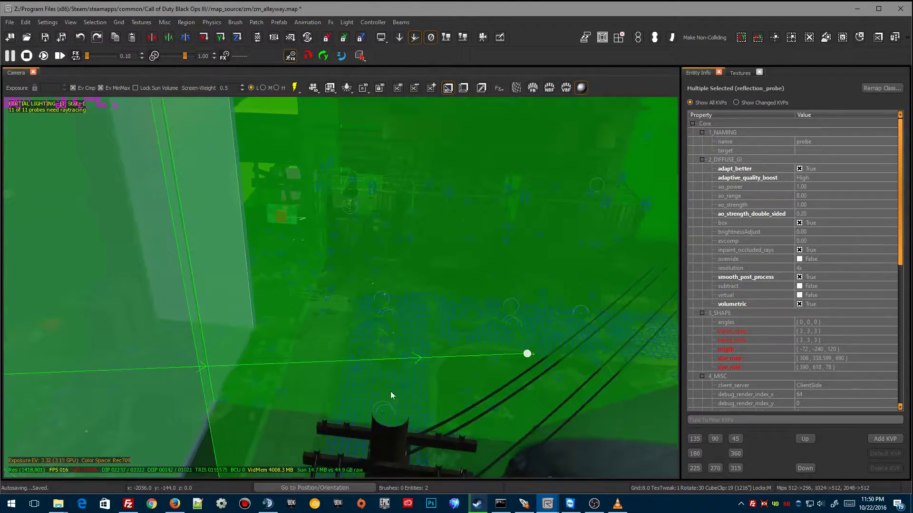
pyautogui.moveTo(463, 385); pyautogui.dragTo(465, 383, button='right')
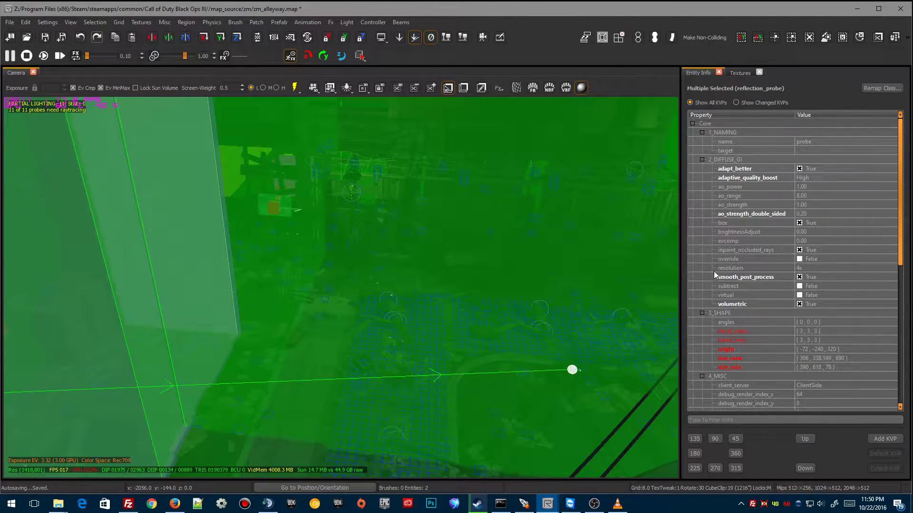
pyautogui.moveTo(485, 328); pyautogui.dragTo(465, 336, button='right')
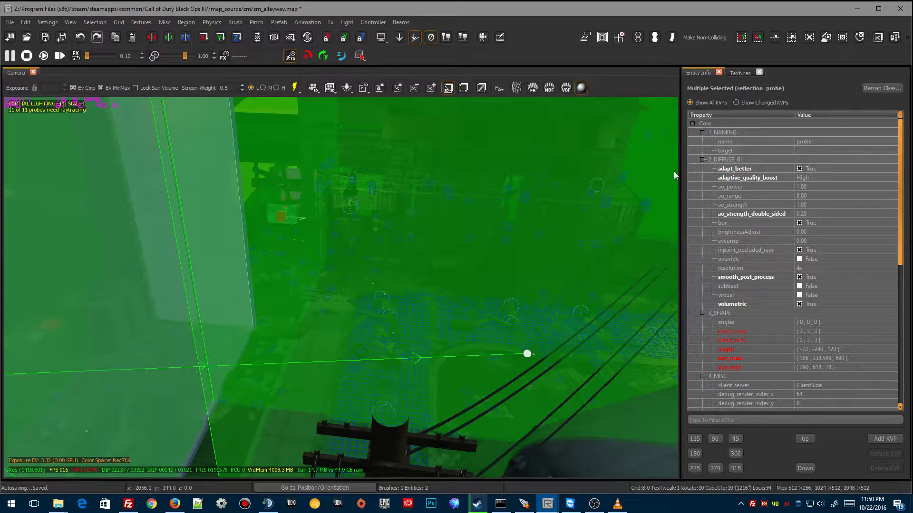
pyautogui.press('Escape')
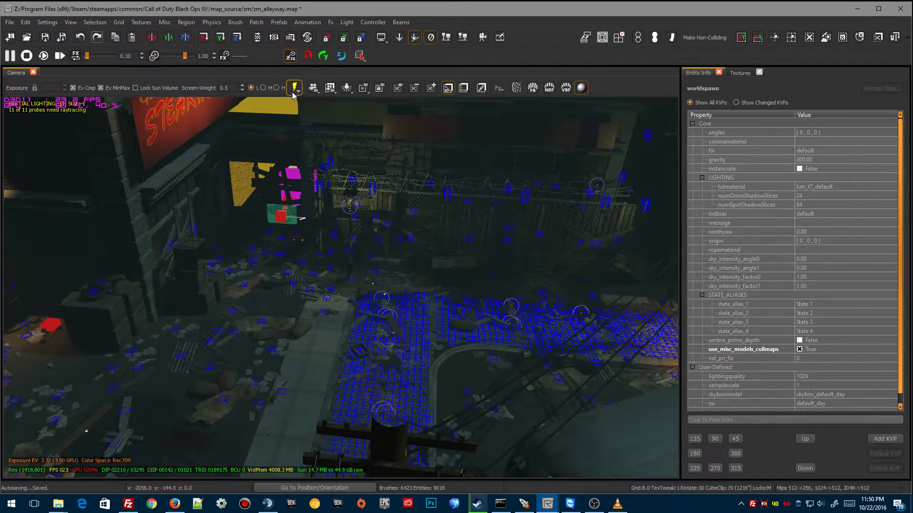
# Select the reflection probe above the debris-strewn alley and start generating the map's probe lighting.
pyautogui.moveTo(333, 285); pyautogui.dragTo(209, 301, button='right')
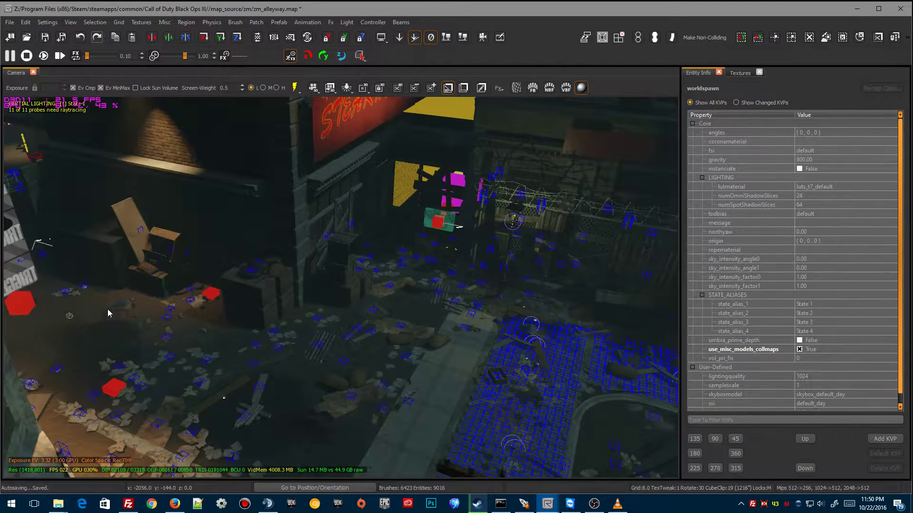
pyautogui.click(70, 316)
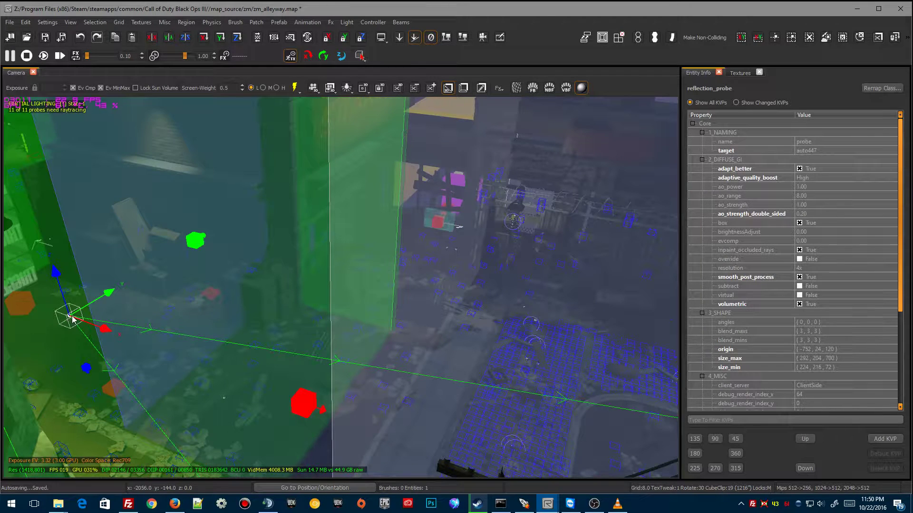
pyautogui.click(295, 88)
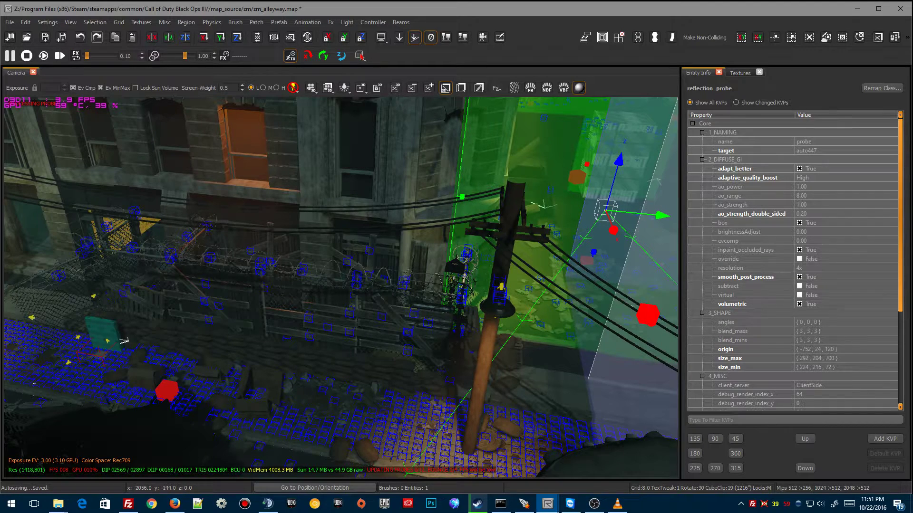
pyautogui.moveTo(340, 288); pyautogui.dragTo(341, 418, button='right')
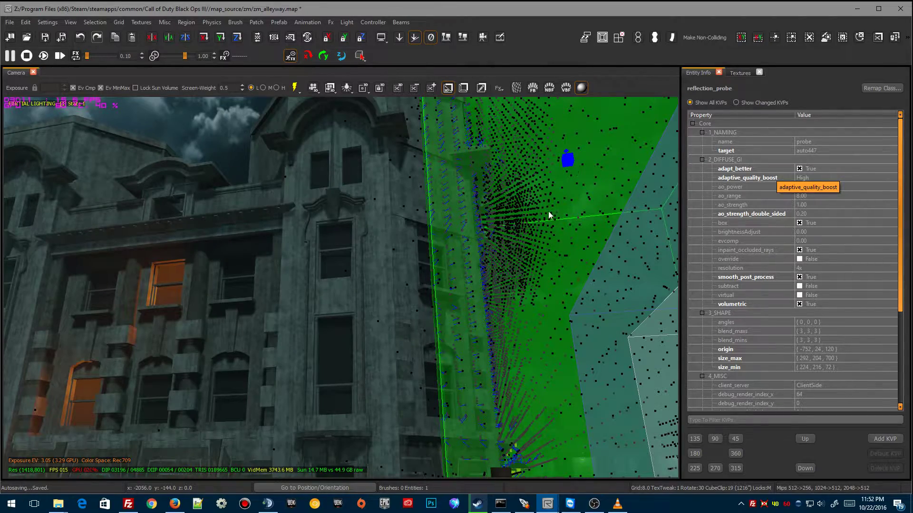
# Review the adaptive_quality_boost options of the selected reflection probe, leaving it at High.
pyautogui.moveTo(508, 290)
pyautogui.mouseDown(button='right')
pyautogui.moveTo(628, 293)
pyautogui.moveTo(633, 304)
pyautogui.moveTo(514, 293)
pyautogui.mouseUp(button='right')
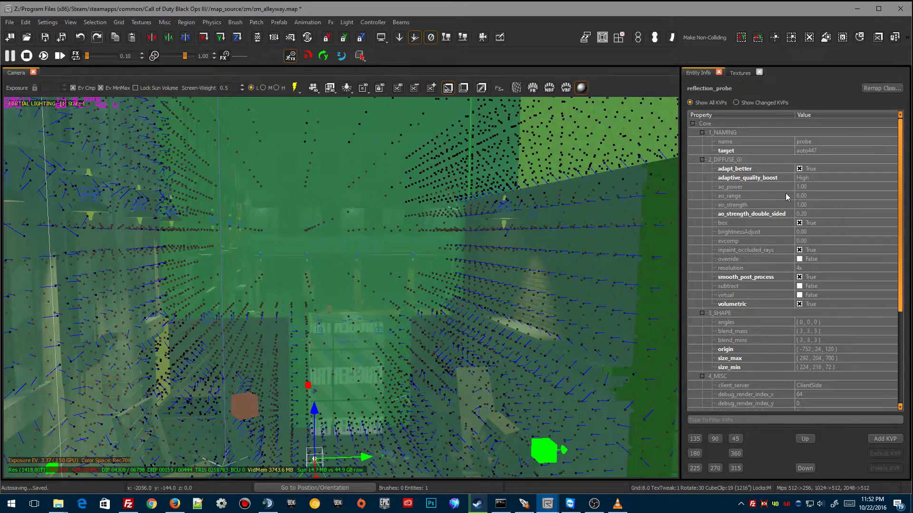
pyautogui.click(830, 178)
pyautogui.click(830, 179)
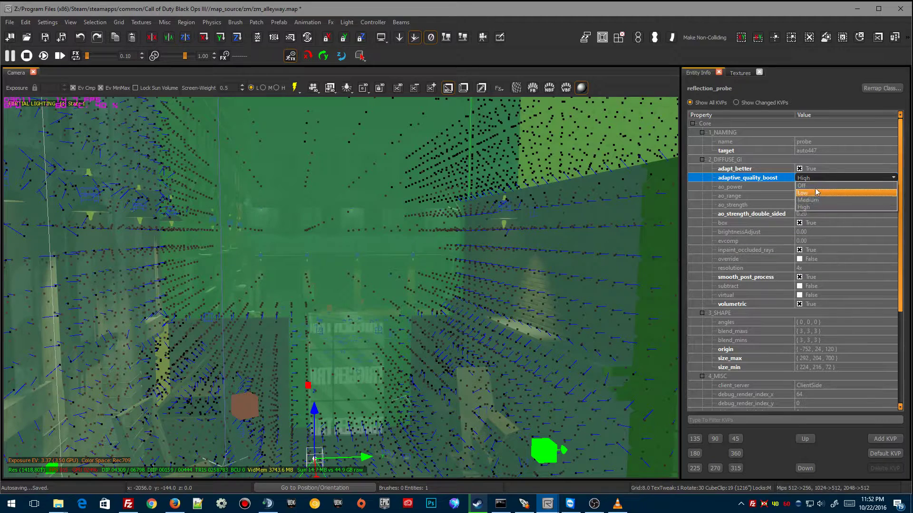
pyautogui.click(819, 179)
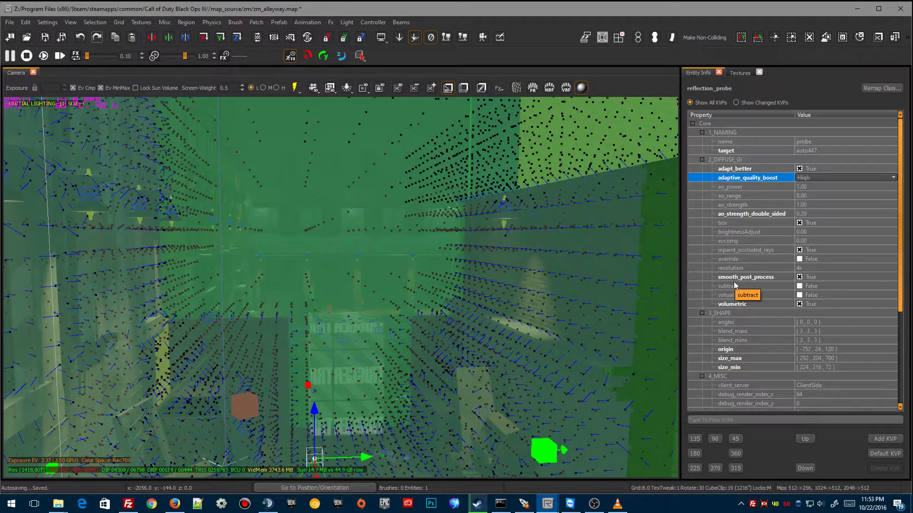
# Examine the light sample points around the alley probe's volume and its overlap with the street, and deselect the probe.
pyautogui.rightClick(596, 371)
pyautogui.rightClick(327, 299)
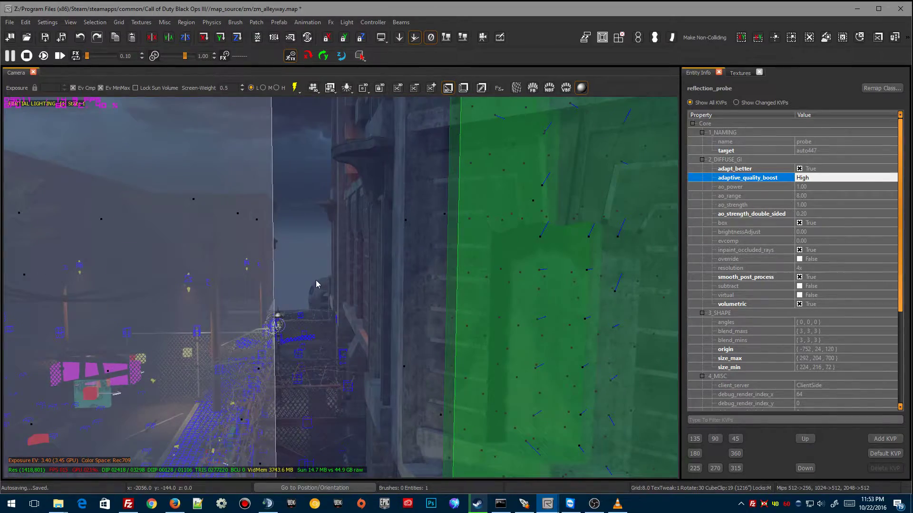
pyautogui.rightClick(490, 354)
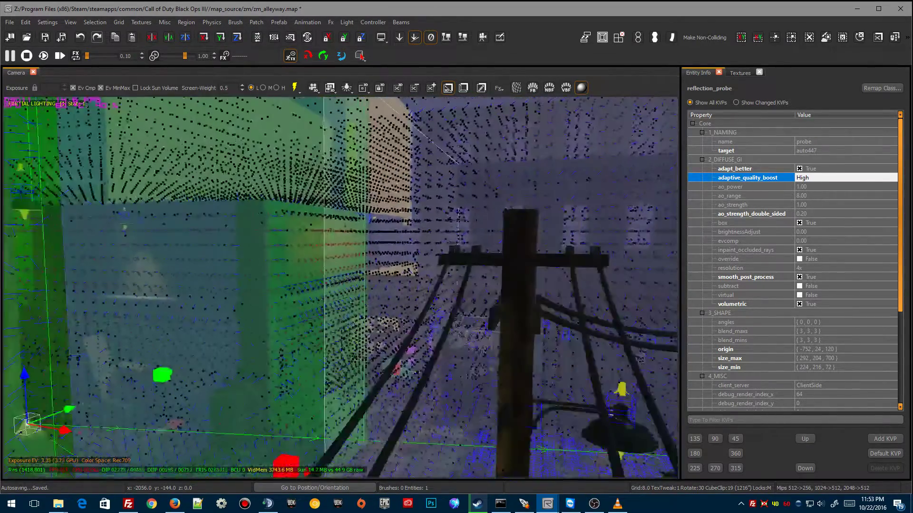
pyautogui.rightClick(328, 304)
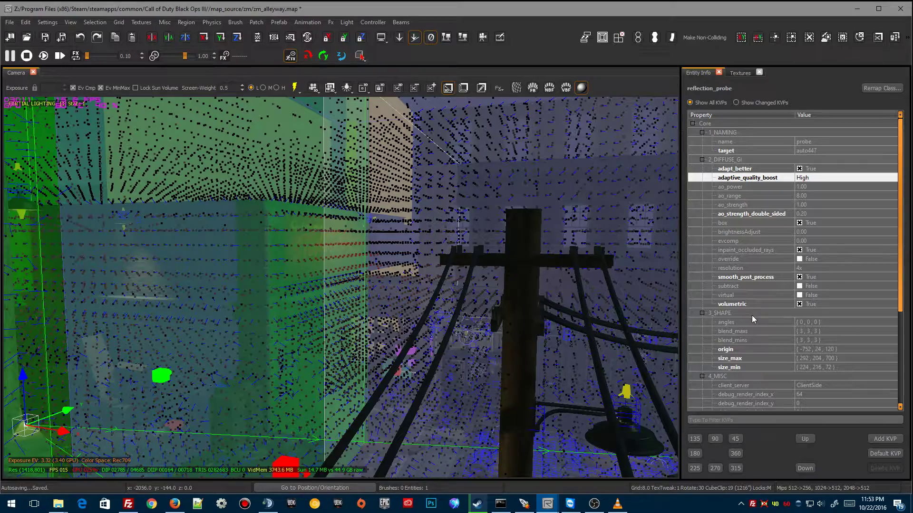
pyautogui.moveTo(578, 336); pyautogui.dragTo(614, 334, button='right')
pyautogui.press('Escape')
# Inspect the lighting across the corner building's facade and windows in game view.
pyautogui.moveTo(544, 338); pyautogui.dragTo(466, 311, button='right')
pyautogui.moveTo(340, 288)
pyautogui.mouseDown(button='right')
pyautogui.moveTo(304, 266)
pyautogui.moveTo(340, 252)
pyautogui.moveTo(337, 295)
pyautogui.mouseUp(button='right')
pyautogui.moveTo(414, 284); pyautogui.dragTo(393, 363, button='right')
pyautogui.moveTo(368, 305); pyautogui.dragTo(350, 321, button='right')
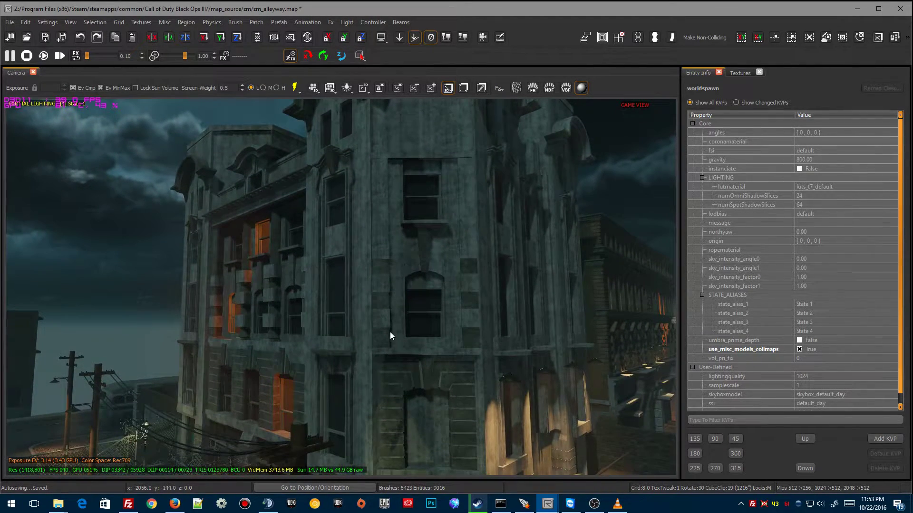
pyautogui.moveTo(383, 350); pyautogui.dragTo(339, 255, button='right')
pyautogui.moveTo(284, 353); pyautogui.dragTo(338, 324, button='right')
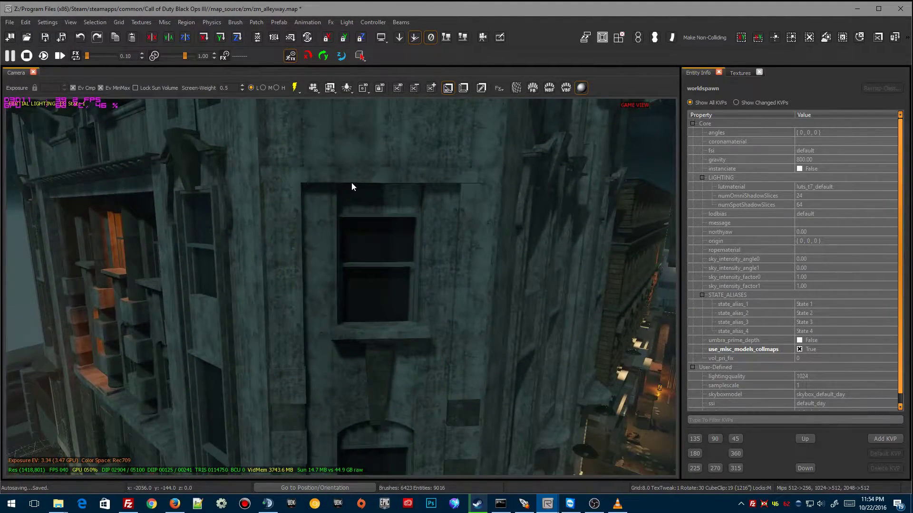
pyautogui.moveTo(353, 269); pyautogui.dragTo(375, 223, button='right')
pyautogui.moveTo(365, 262); pyautogui.dragTo(339, 290, button='right')
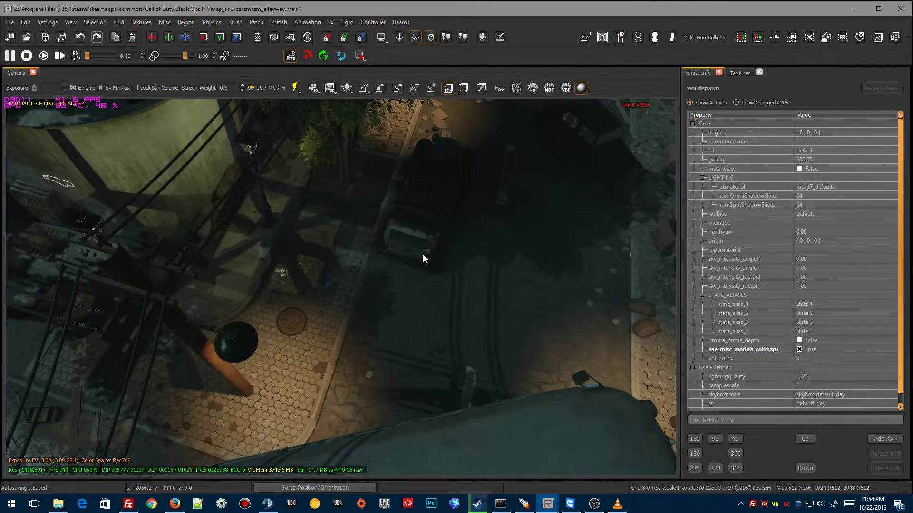
# Leave game view, select the street reflection probe, and pull in the side of its volume beside the corner building.
pyautogui.moveTo(422, 279); pyautogui.dragTo(385, 342, button='right')
pyautogui.press('g')
pyautogui.click(452, 236)
pyautogui.press('Escape')
pyautogui.moveTo(354, 276); pyautogui.dragTo(336, 238, button='right')
pyautogui.keyDown('shift'); pyautogui.click(337, 237); pyautogui.keyUp('shift')
pyautogui.moveTo(483, 312); pyautogui.dragTo(447, 321, button='right')
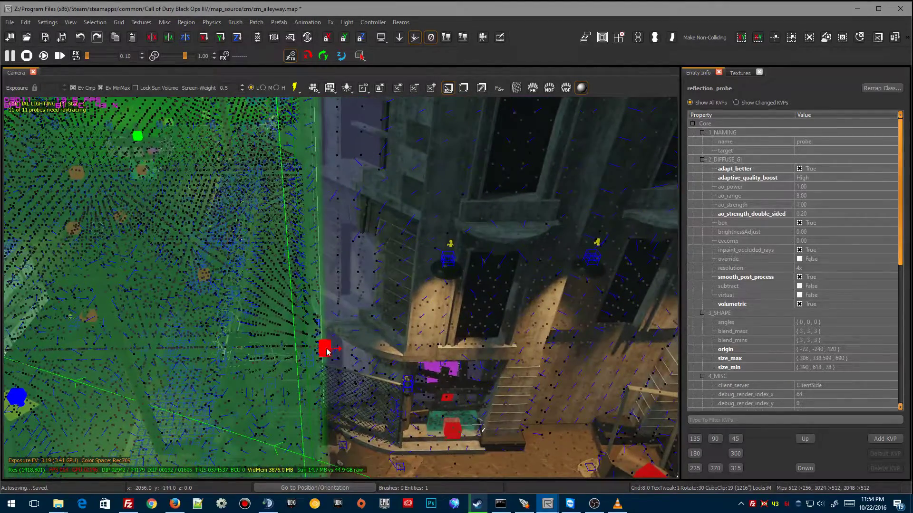
pyautogui.moveTo(334, 351)
pyautogui.mouseDown()
pyautogui.moveTo(346, 352)
pyautogui.moveTo(323, 352)
pyautogui.mouseUp()
pyautogui.press('Escape')
# Select the alley reflection probe, extend its size_min Y to 280 into the corner building, and widen its blend_mins Y to 109.
pyautogui.moveTo(365, 357); pyautogui.dragTo(469, 431, button='right')
pyautogui.click(497, 404)
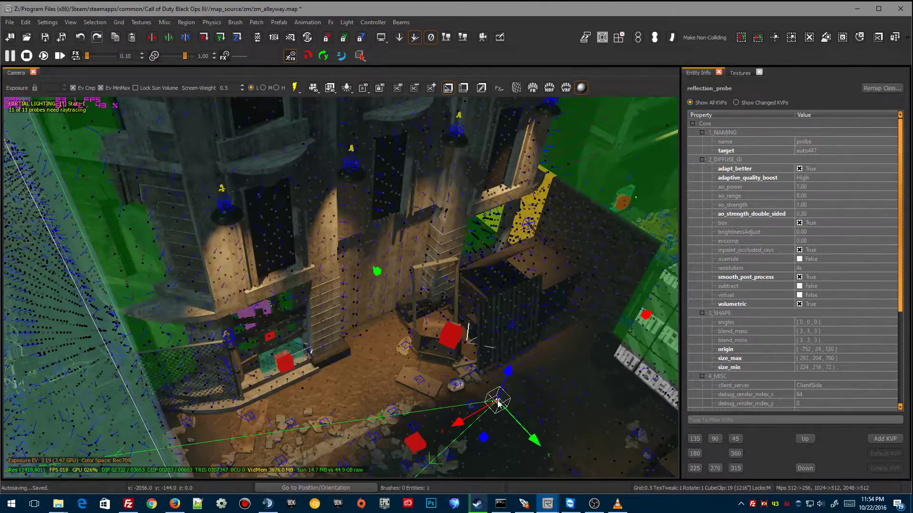
pyautogui.moveTo(498, 403); pyautogui.dragTo(337, 337, button='right')
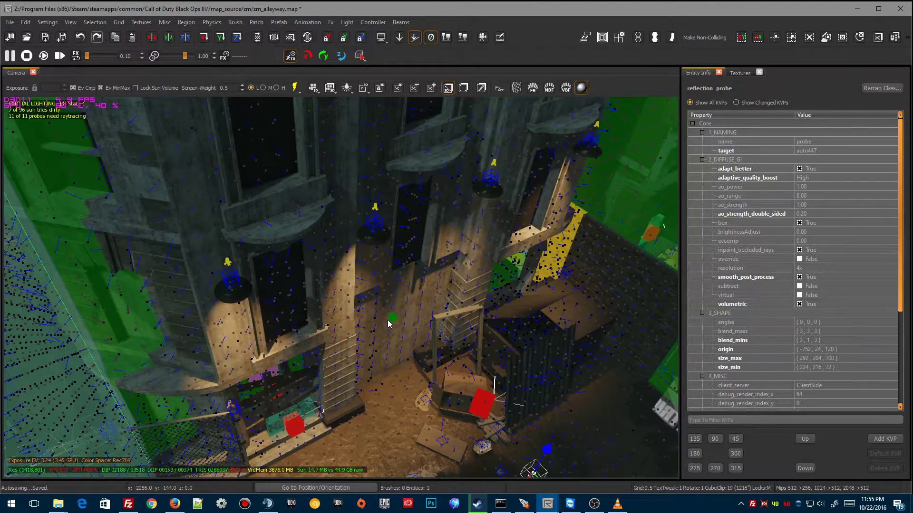
pyautogui.moveTo(302, 292); pyautogui.dragTo(332, 309, button='right')
pyautogui.moveTo(402, 234); pyautogui.dragTo(385, 276, button='right')
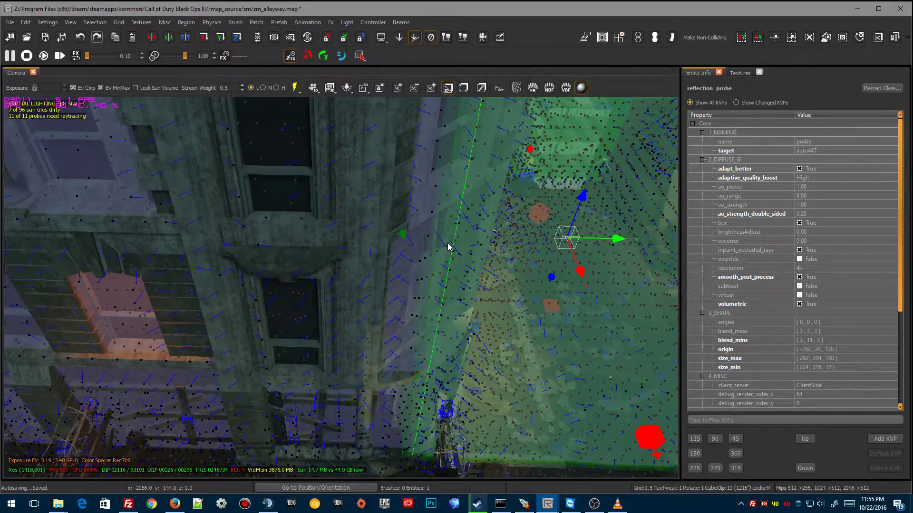
pyautogui.moveTo(451, 247); pyautogui.dragTo(431, 245, button='right')
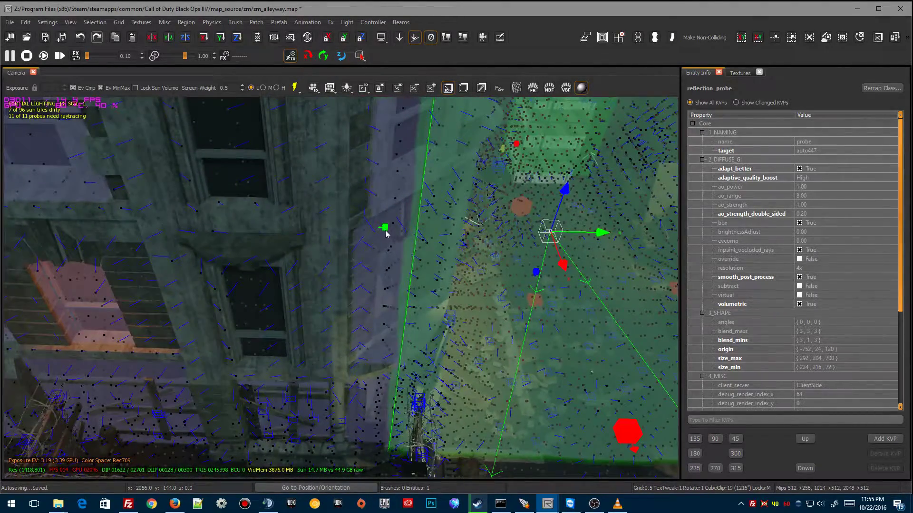
pyautogui.moveTo(384, 231); pyautogui.dragTo(353, 231)
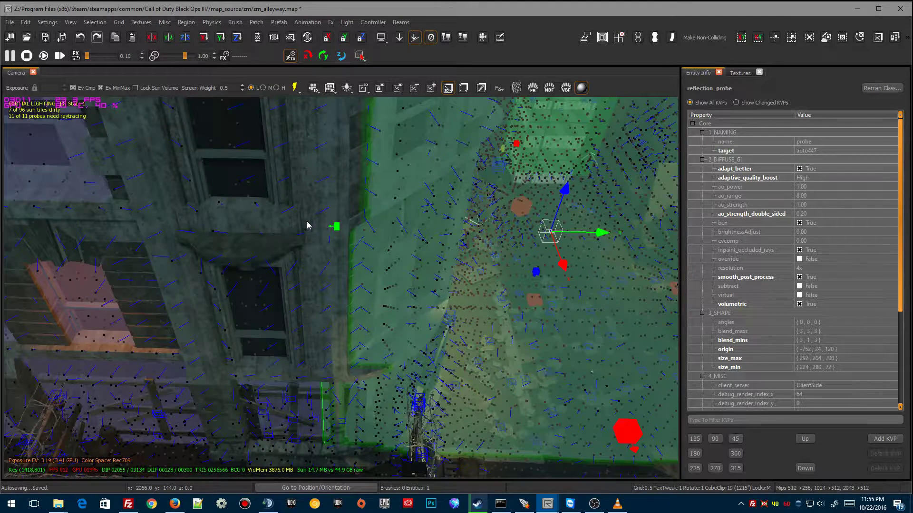
pyautogui.moveTo(335, 232); pyautogui.dragTo(289, 231)
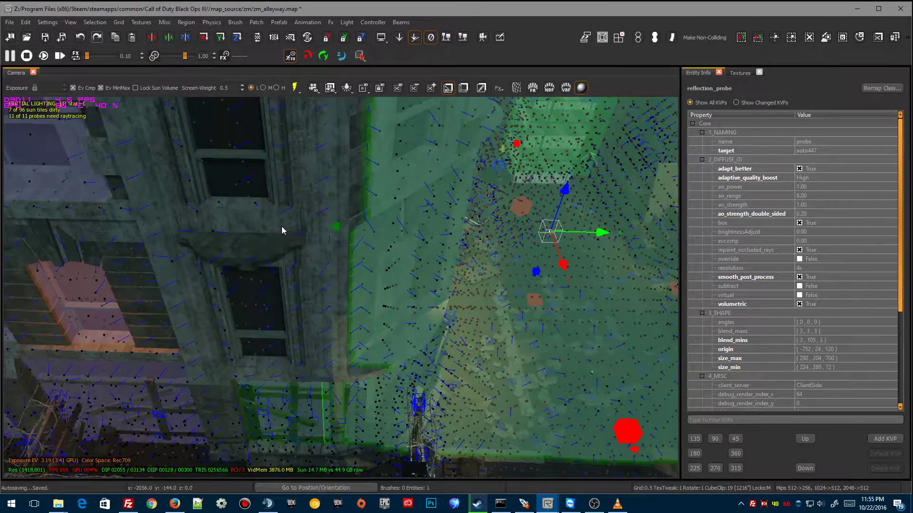
# Try reducing the alley probe's size_max Y to 196 and undo that resize.
pyautogui.moveTo(336, 345); pyautogui.dragTo(404, 346, button='right')
pyautogui.moveTo(166, 208); pyautogui.dragTo(190, 240)
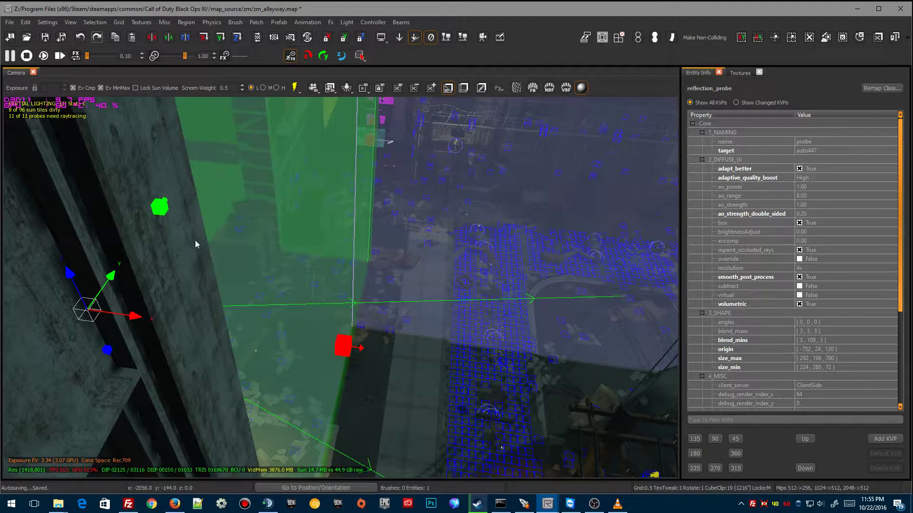
pyautogui.hotkey('ctrl', 'z')
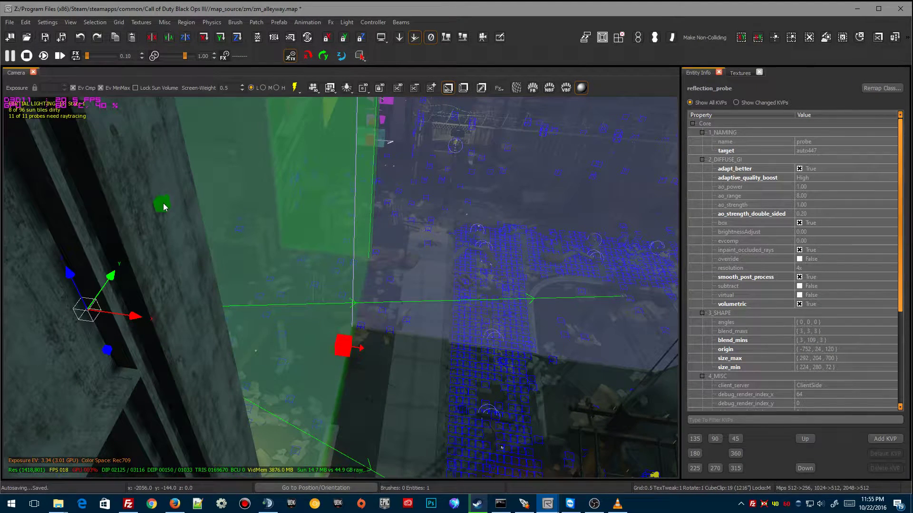
# Reduce the alley probe's size_max X to 280, widen its blend_maxs X to 31, fine-tune that side and deselect the probe.
pyautogui.moveTo(334, 346); pyautogui.dragTo(339, 351)
pyautogui.moveTo(338, 356); pyautogui.dragTo(352, 371, button='right')
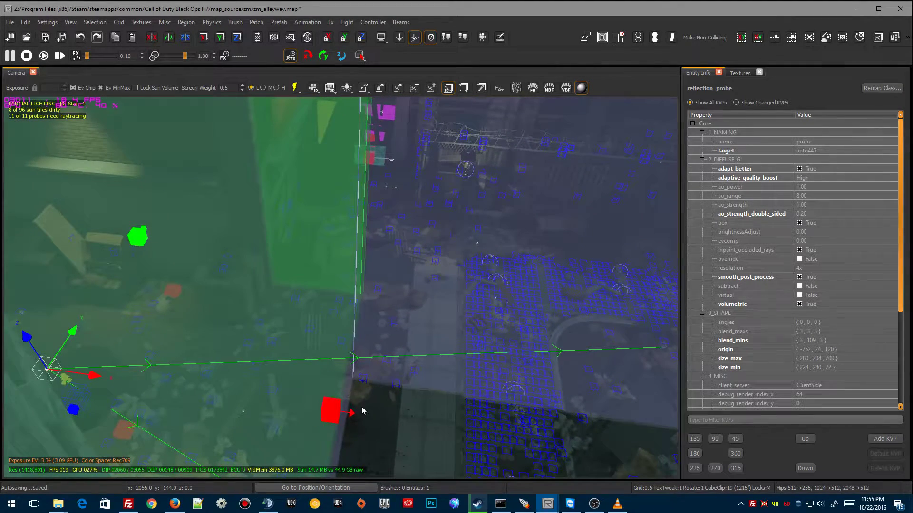
pyautogui.moveTo(341, 411); pyautogui.dragTo(347, 408)
pyautogui.moveTo(347, 409); pyautogui.dragTo(314, 405, button='right')
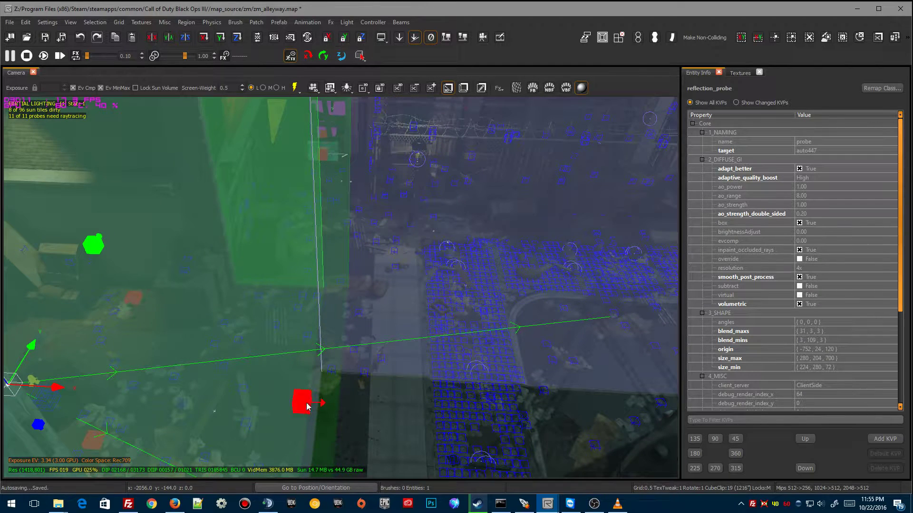
pyautogui.moveTo(307, 404); pyautogui.dragTo(310, 403)
pyautogui.moveTo(325, 410); pyautogui.dragTo(398, 377, button='right')
pyautogui.press('Escape')
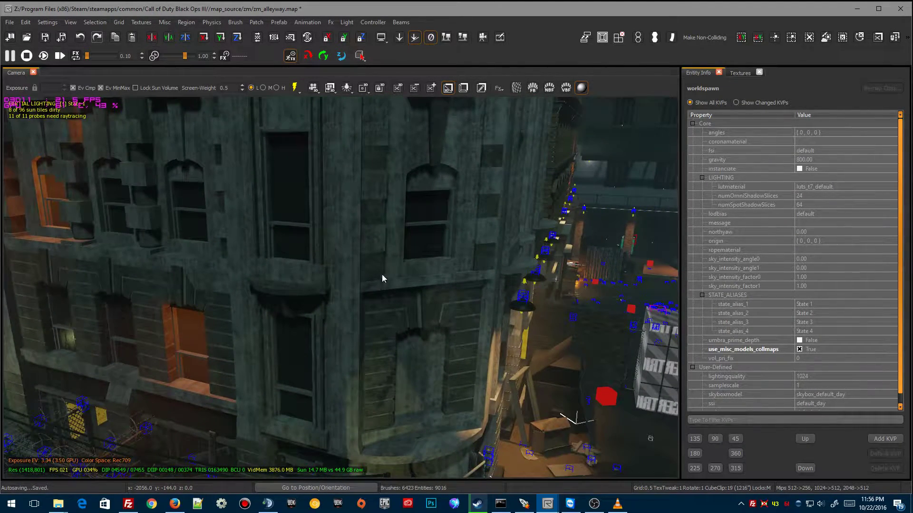
# Regenerate the map's probe lighting and watch the corner building's facade while the probes update.
pyautogui.moveTo(408, 185); pyautogui.dragTo(407, 230, button='right')
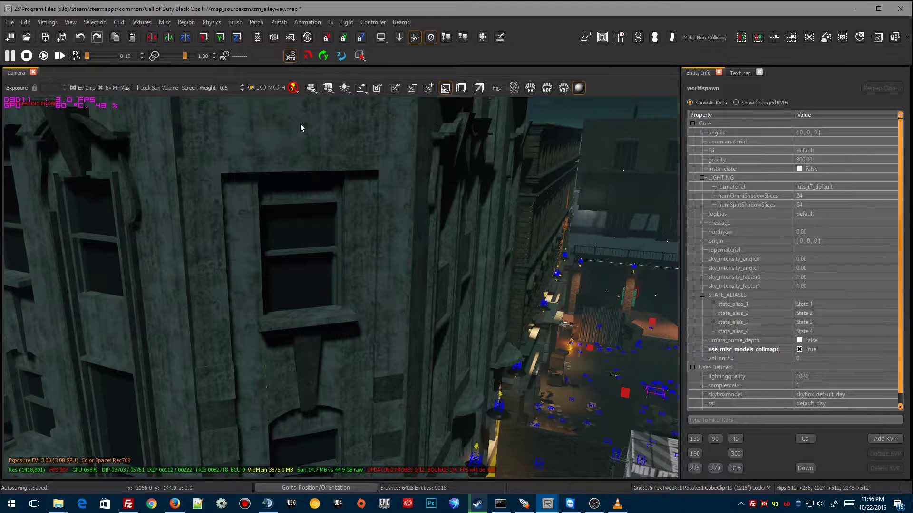
pyautogui.moveTo(300, 124); pyautogui.dragTo(331, 242, button='right')
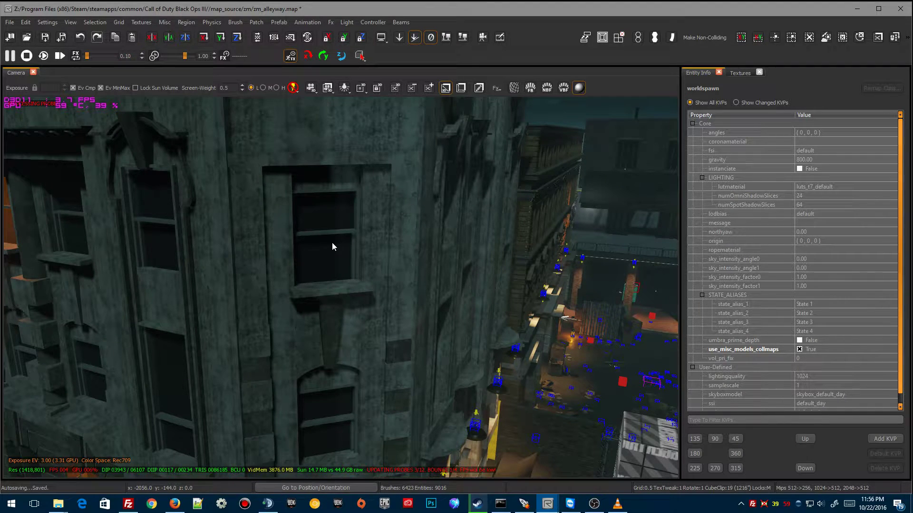
pyautogui.moveTo(331, 243); pyautogui.dragTo(403, 329, button='right')
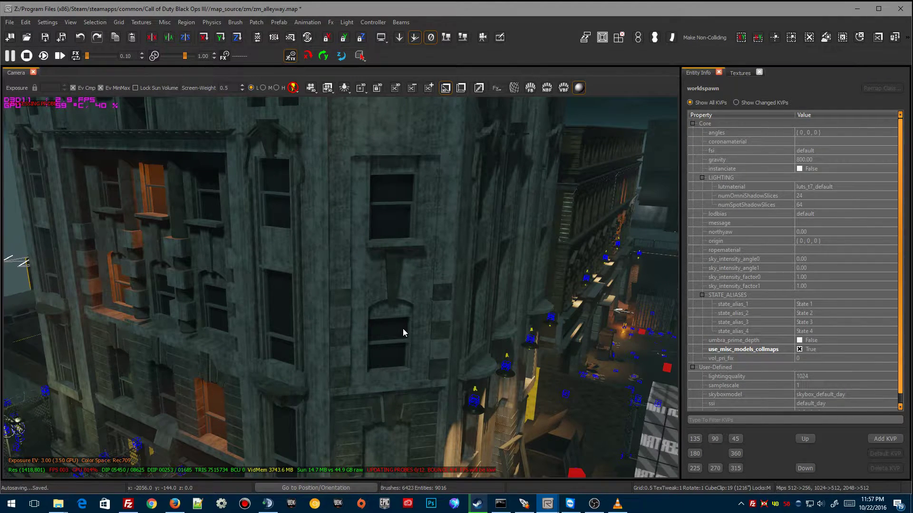
pyautogui.scroll(-5, 403, 332)
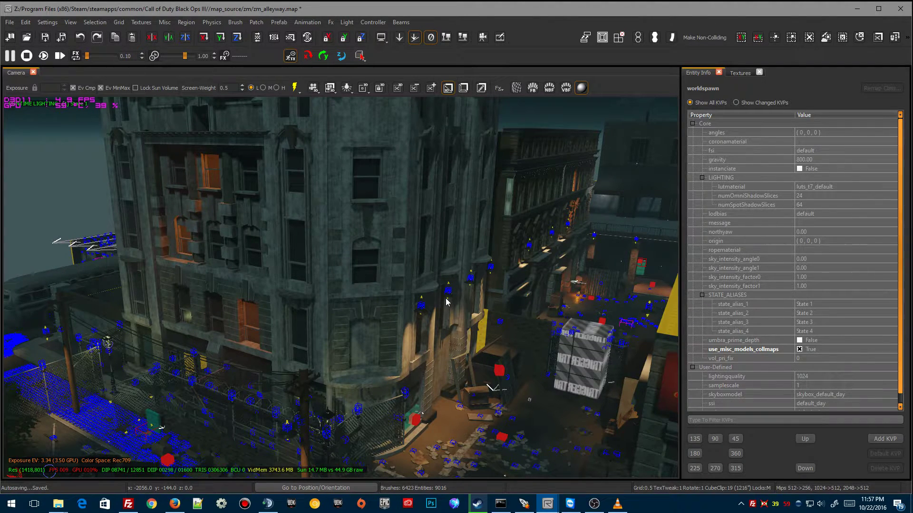
# Fly through the map in game view to inspect the regenerated lighting on the corner building, alley, courtyard and street.
pyautogui.rightClick(447, 302)
pyautogui.press('w')
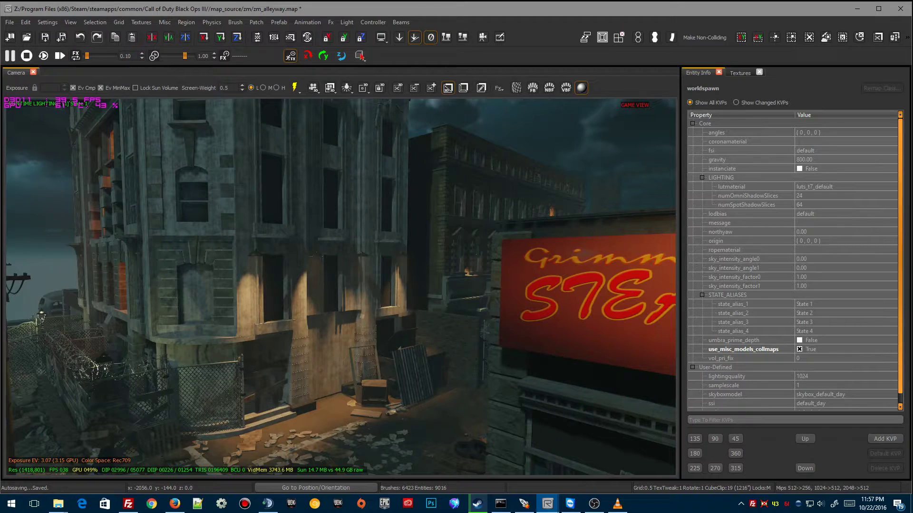
pyautogui.press('w')
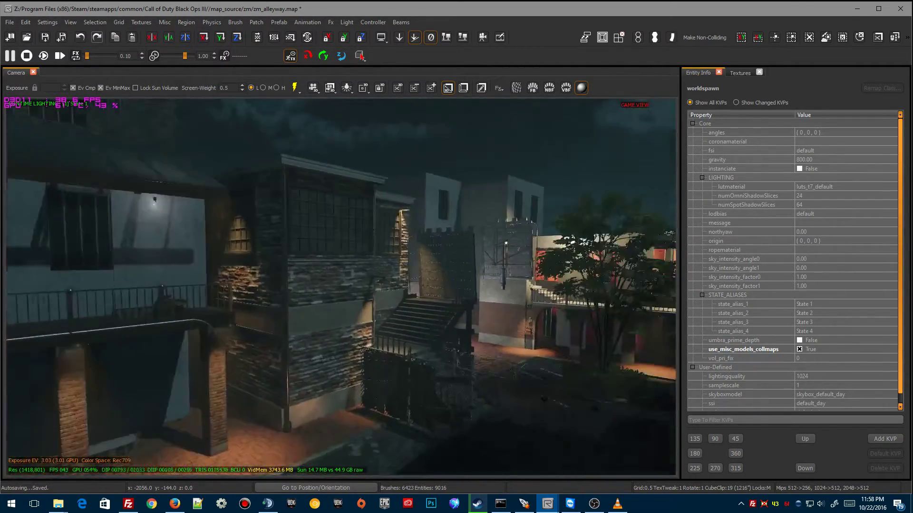
pyautogui.moveTo(309, 394); pyautogui.dragTo(321, 394, button='right')
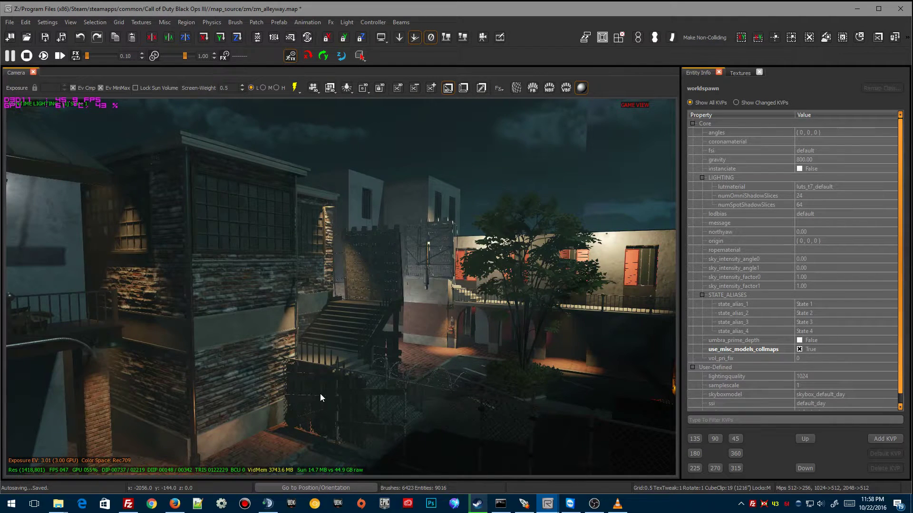
pyautogui.moveTo(484, 378); pyautogui.dragTo(523, 378, button='right')
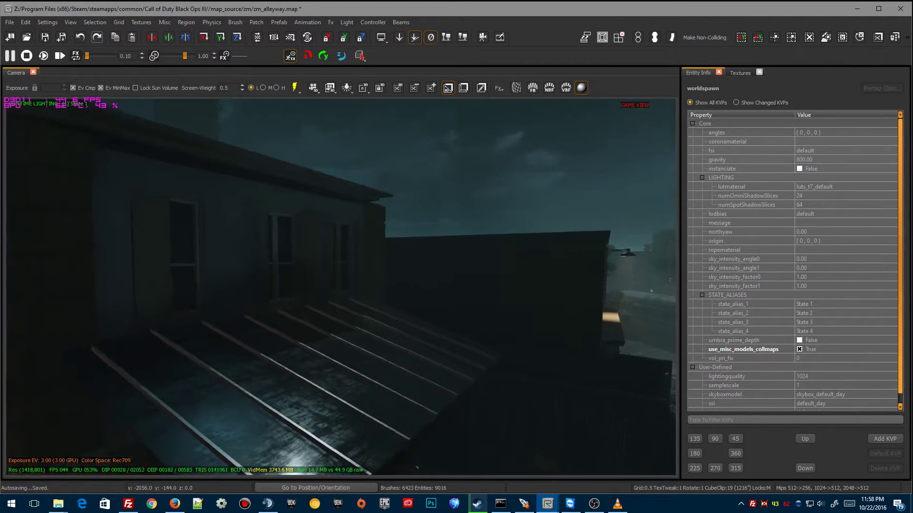
pyautogui.moveTo(338, 288); pyautogui.dragTo(426, 321, button='right')
pyautogui.moveTo(448, 393); pyautogui.dragTo(438, 415, button='right')
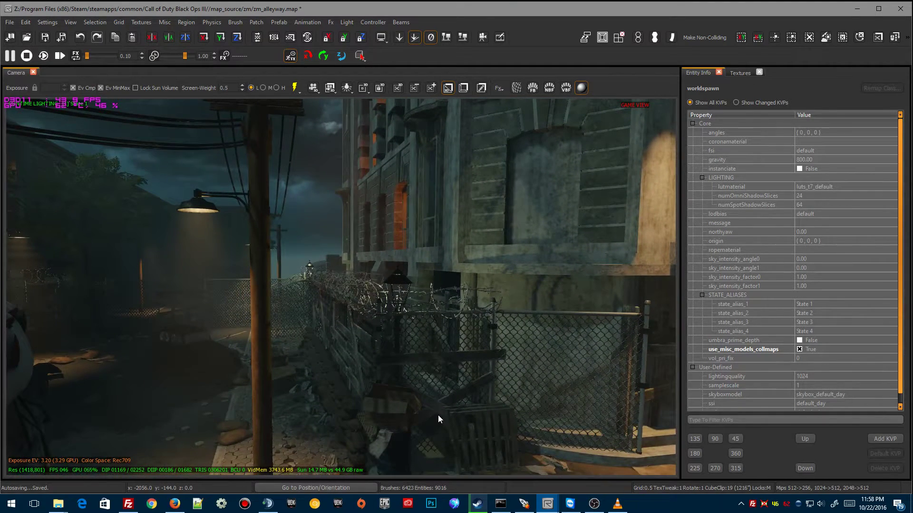